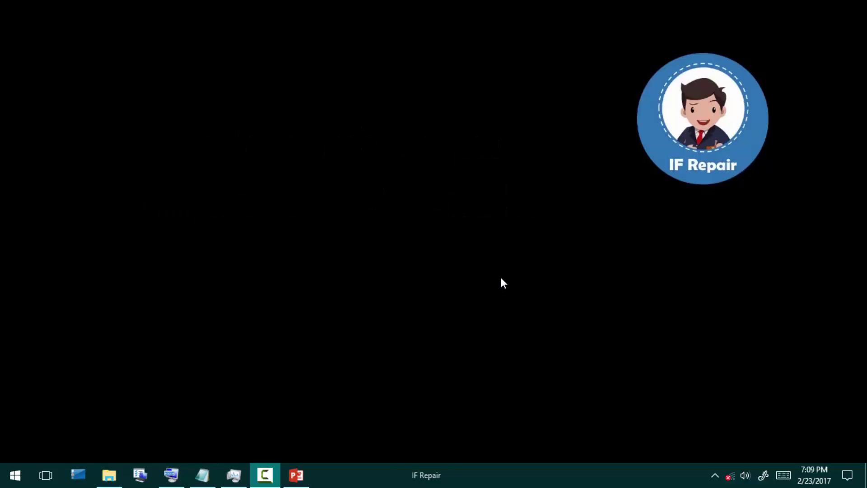
Preview the Picture1 businessman photo from the Evolution (E:) drive, then minimise File Explorer.
left_click(109, 475)
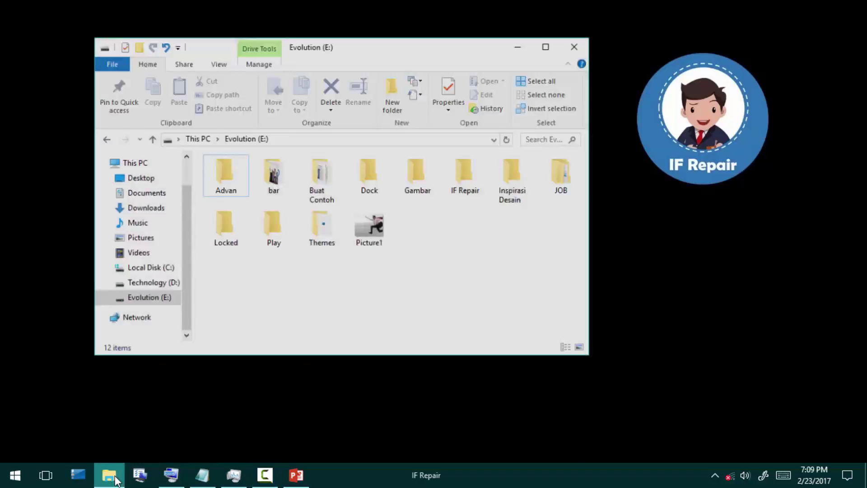
left_click(375, 220)
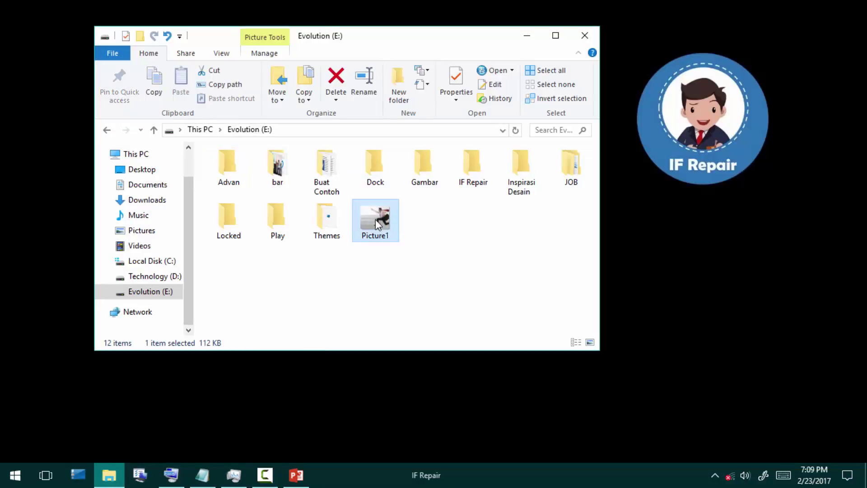
double_click(382, 221)
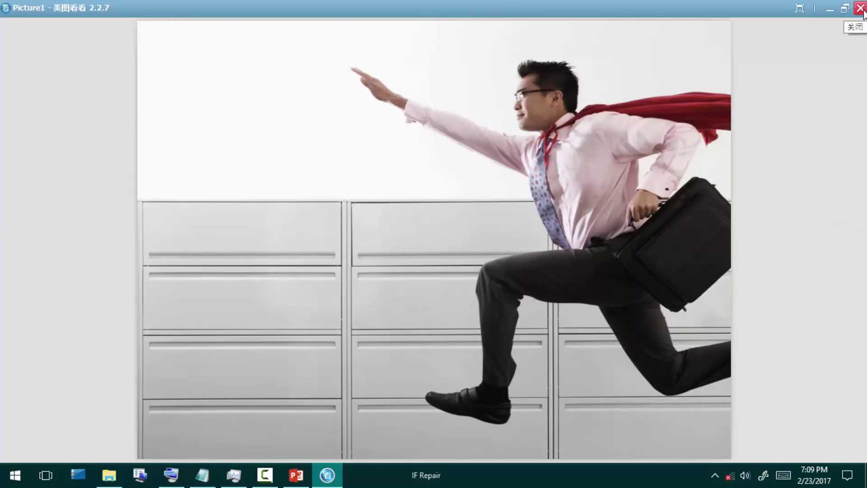
left_click(860, 9)
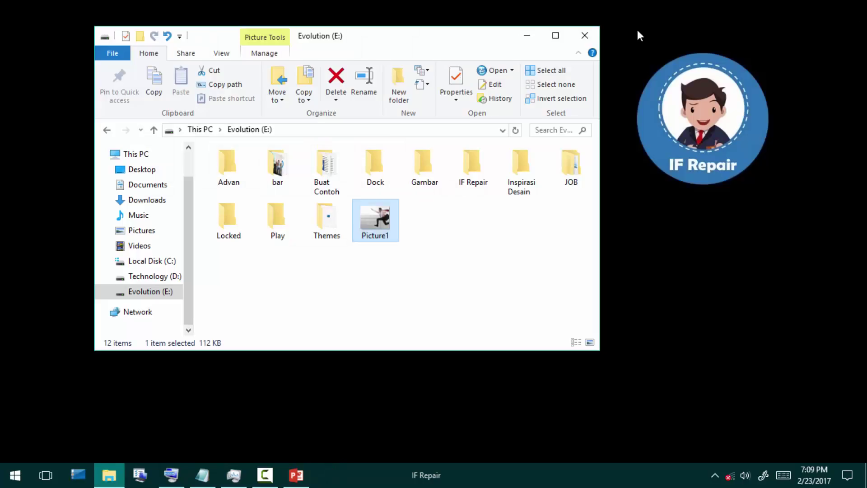
left_click(527, 39)
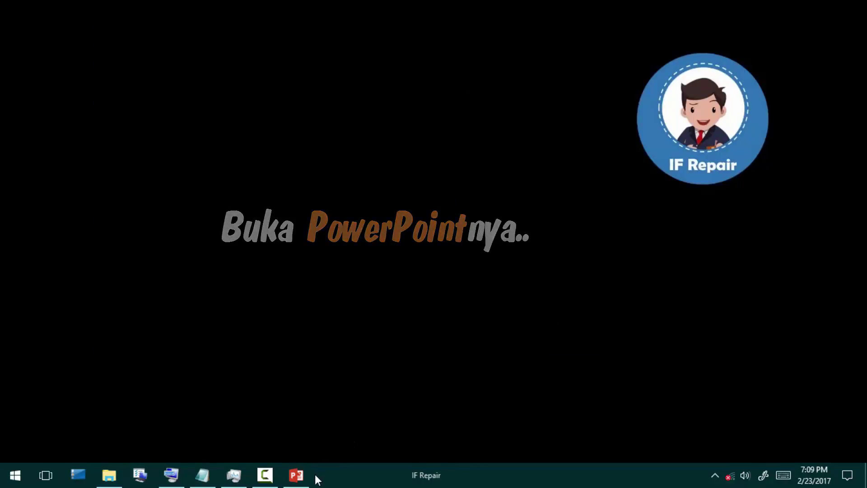
In PowerPoint, delete the title and subtitle placeholders from the blank title slide.
left_click(297, 479)
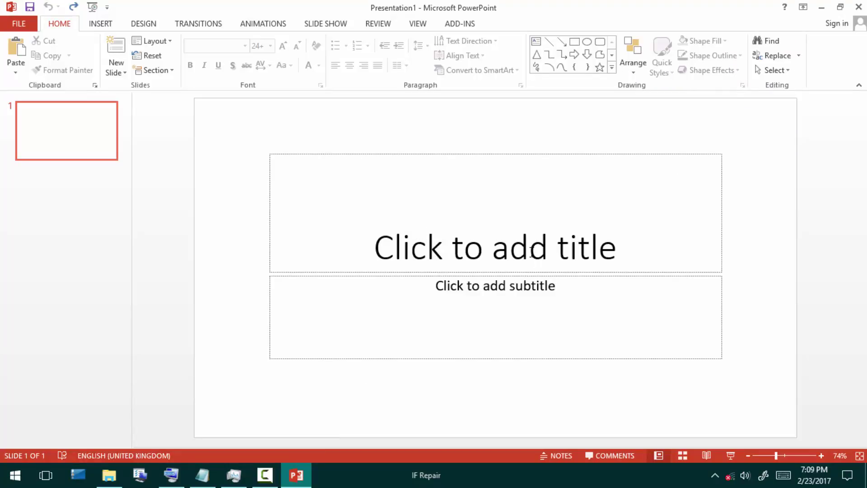
key("ctrl+a")
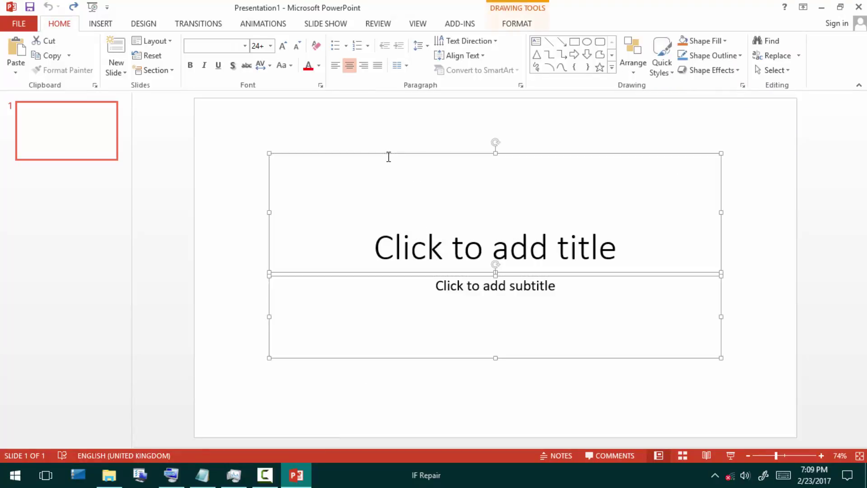
key("Delete")
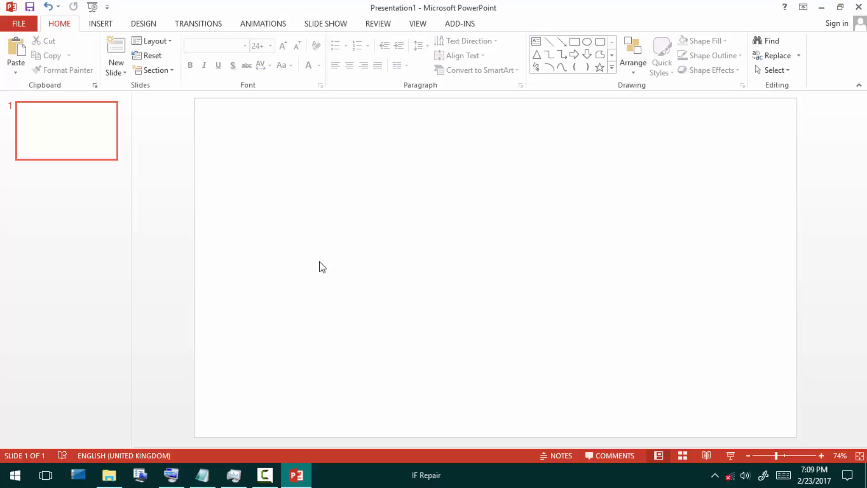
Drag Picture1 from File Explorer onto the slide and align it with the right edge.
left_click(109, 475)
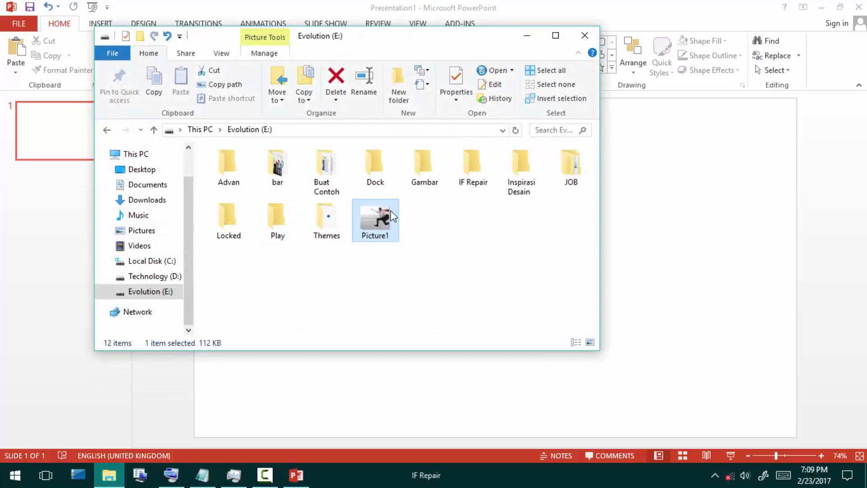
left_click_drag(389, 217, 616, 224)
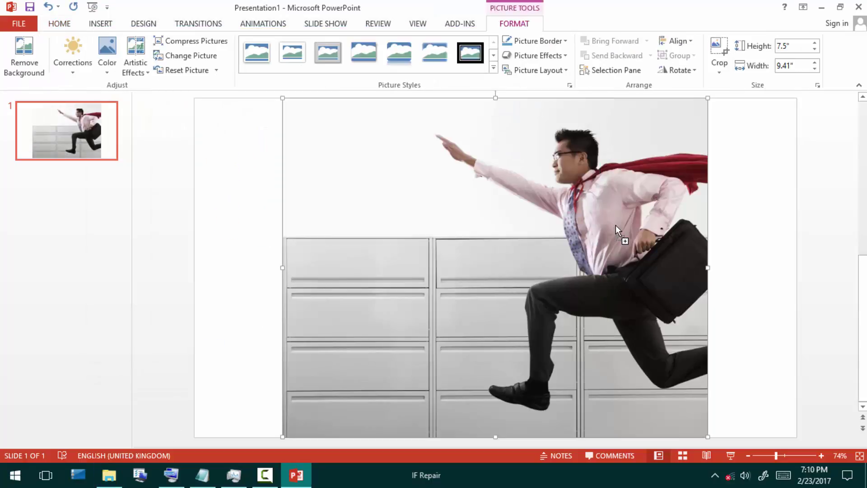
left_click_drag(502, 242, 595, 241)
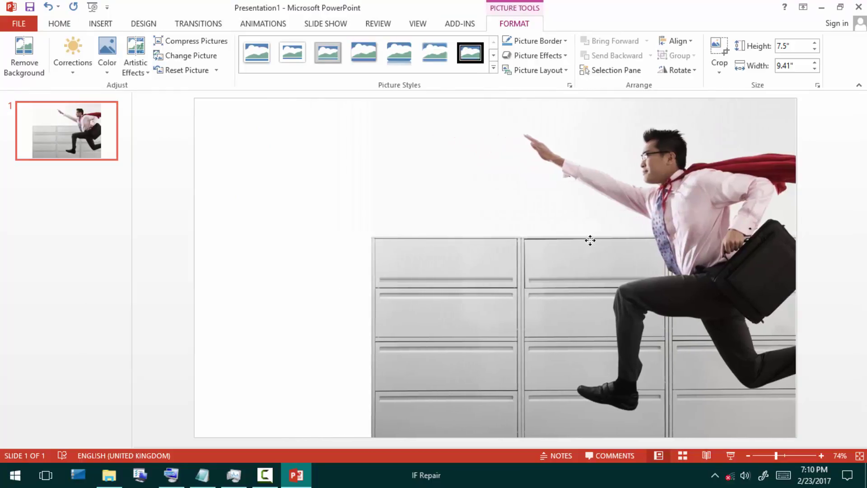
left_click_drag(595, 242, 591, 240)
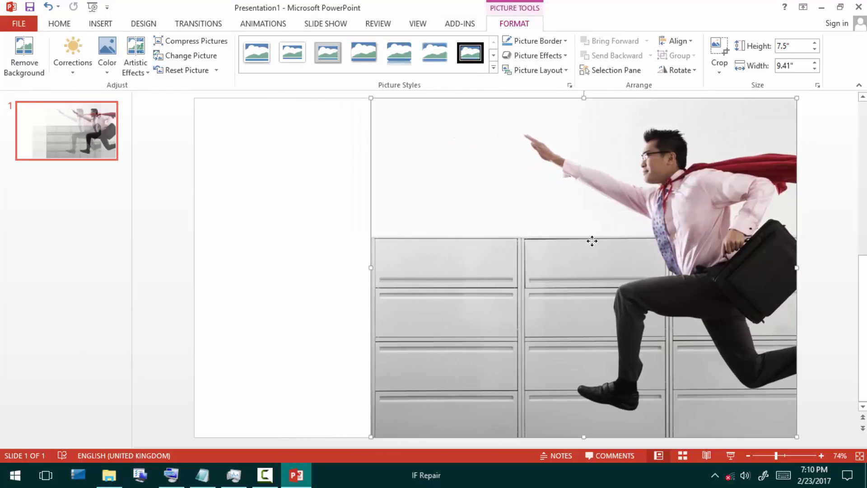
left_click(314, 253)
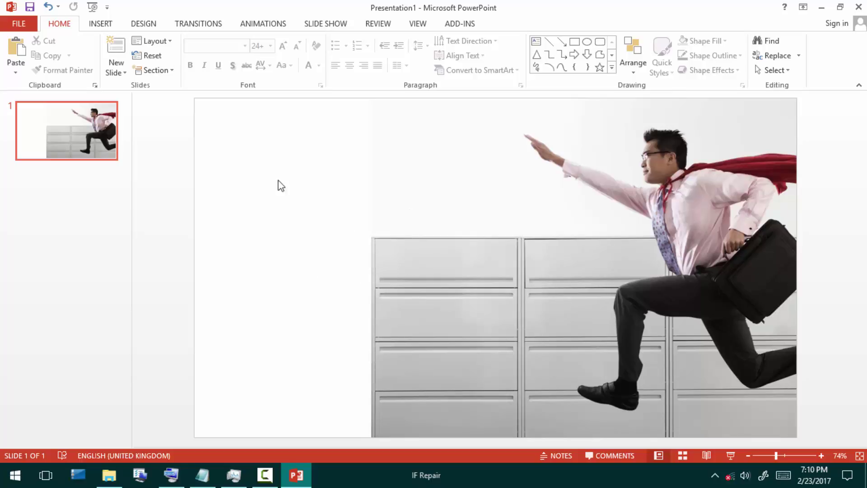
Draw a full-height rectangle over the photo's left side, down to the slide's bottom edge.
left_click(110, 25)
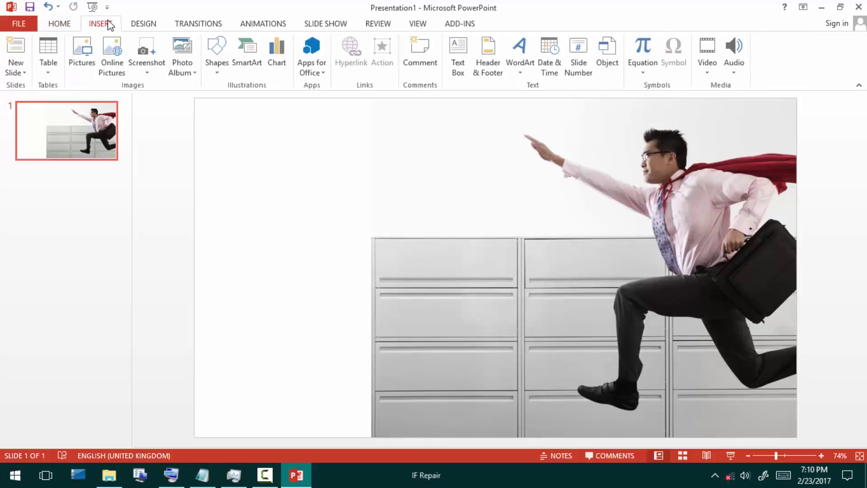
left_click(218, 48)
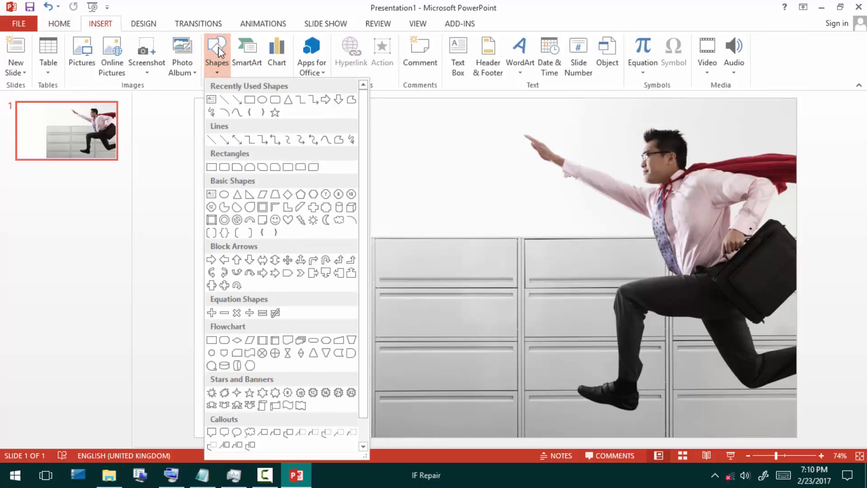
left_click(250, 100)
left_click_drag(320, 99, 496, 416)
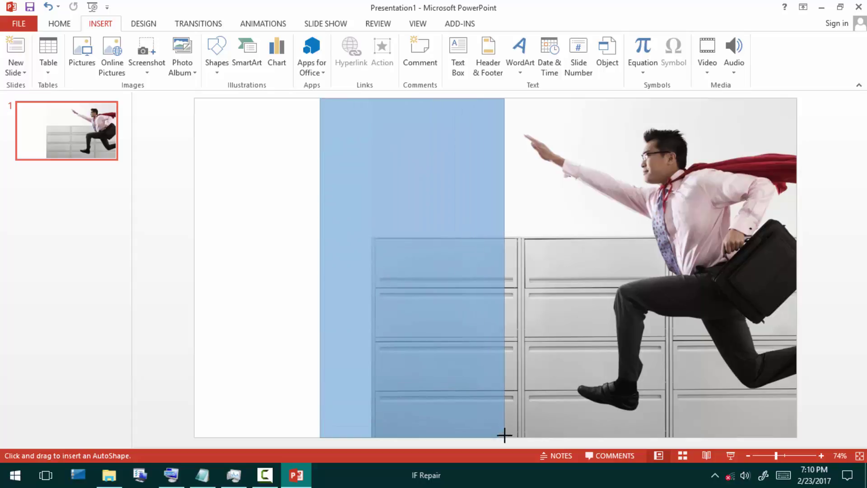
left_click_drag(496, 416, 508, 436)
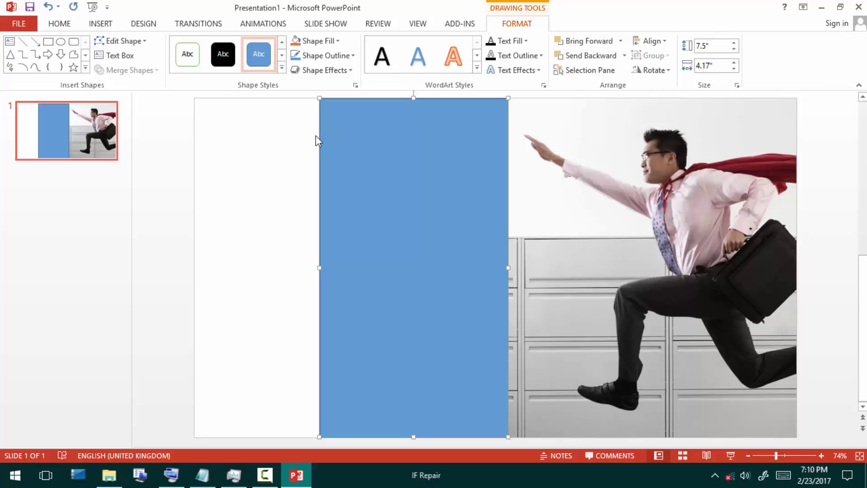
Set the rectangle's Shape Outline to No Outline.
left_click(333, 55)
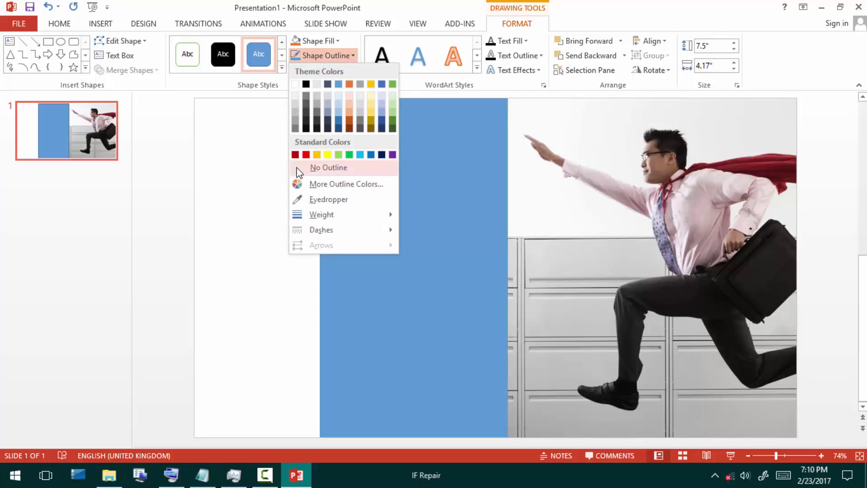
left_click(297, 168)
left_click(293, 168)
left_click(355, 138)
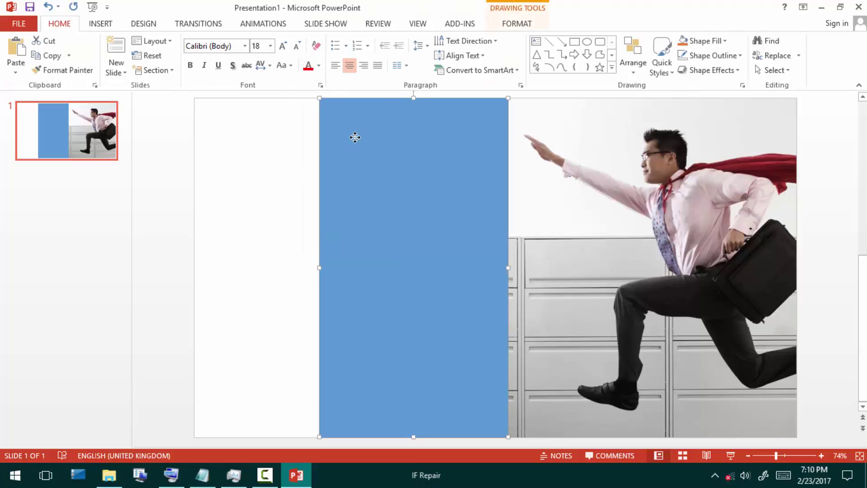
Open Format Shape for the rectangle and switch its fill to Gradient fill.
right_click(355, 138)
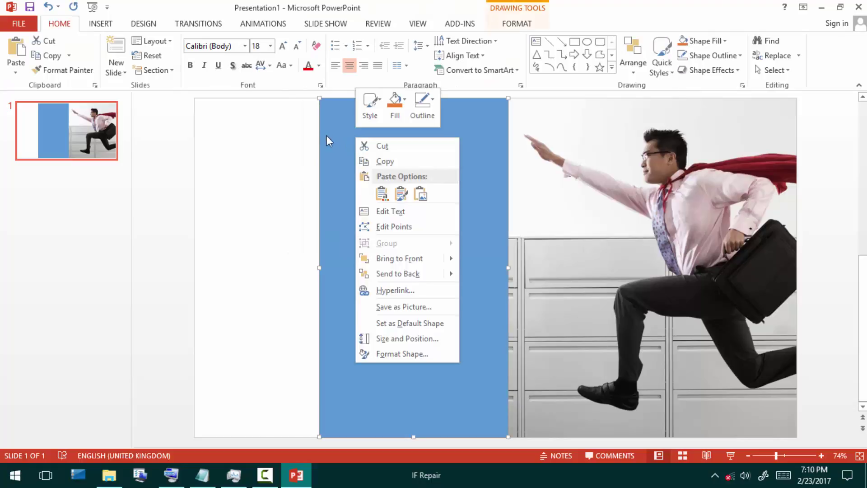
mouse_move(399, 273)
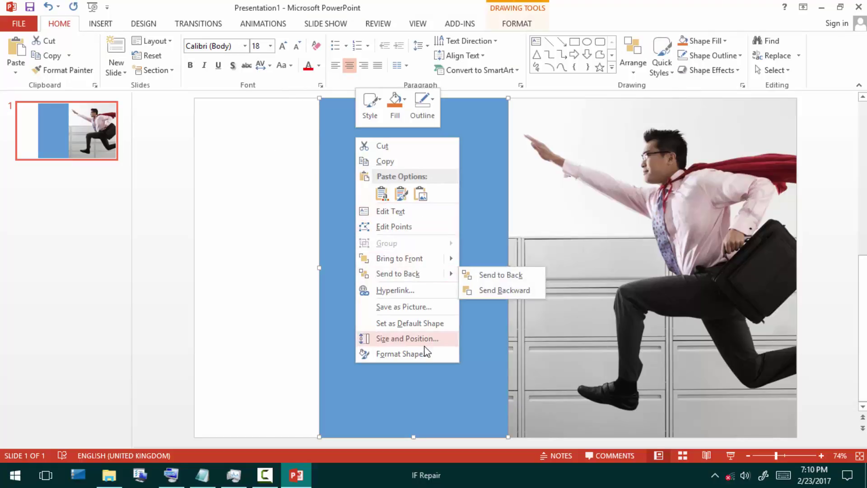
left_click(439, 354)
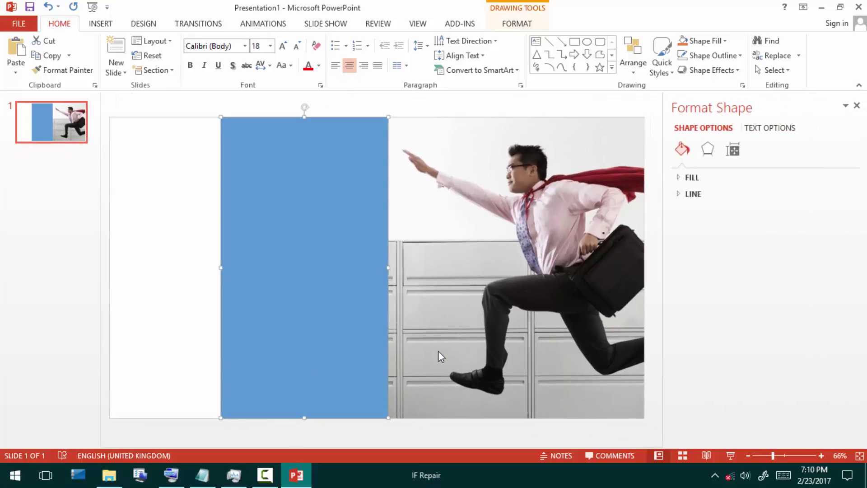
left_click(692, 179)
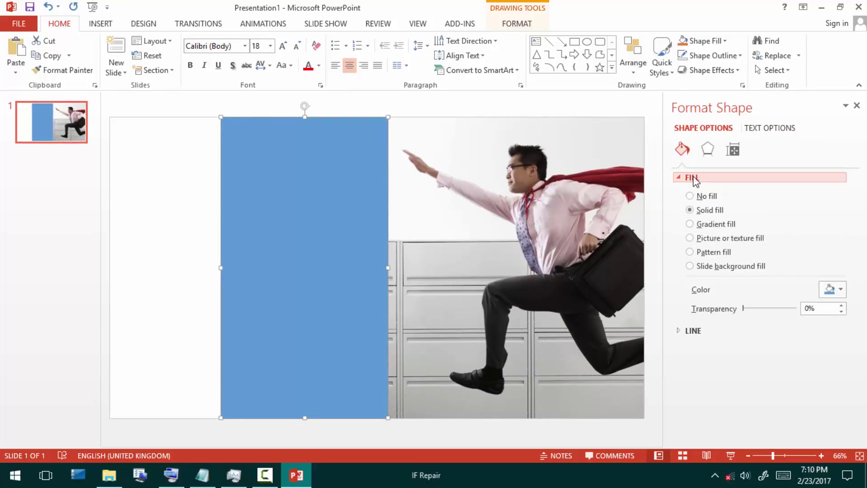
left_click(703, 225)
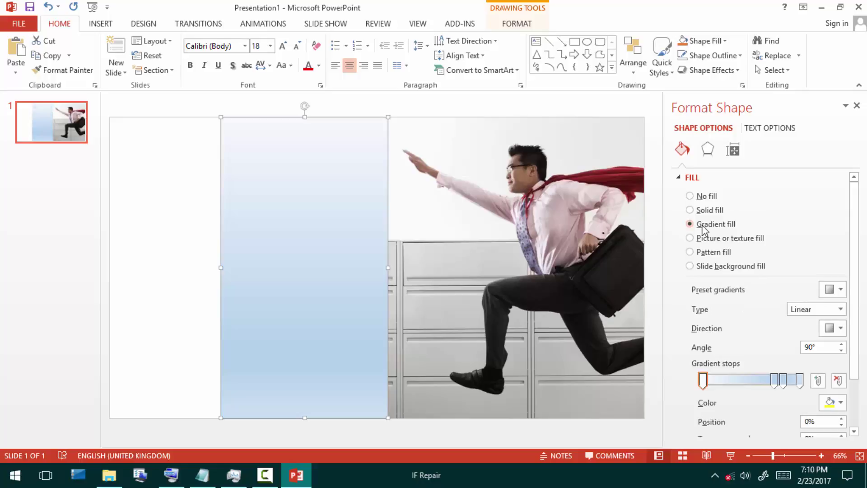
Remove the extra gradient stops, leaving just two.
left_click(774, 382)
left_click(838, 381)
left_click(783, 381)
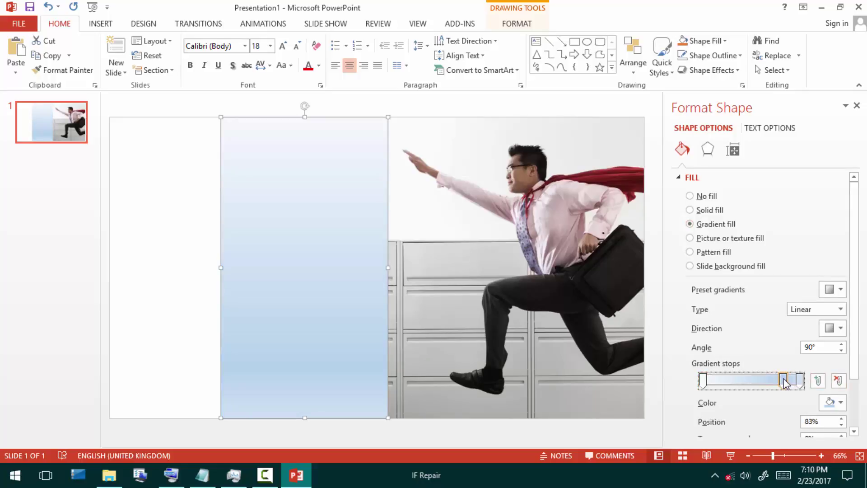
left_click(838, 380)
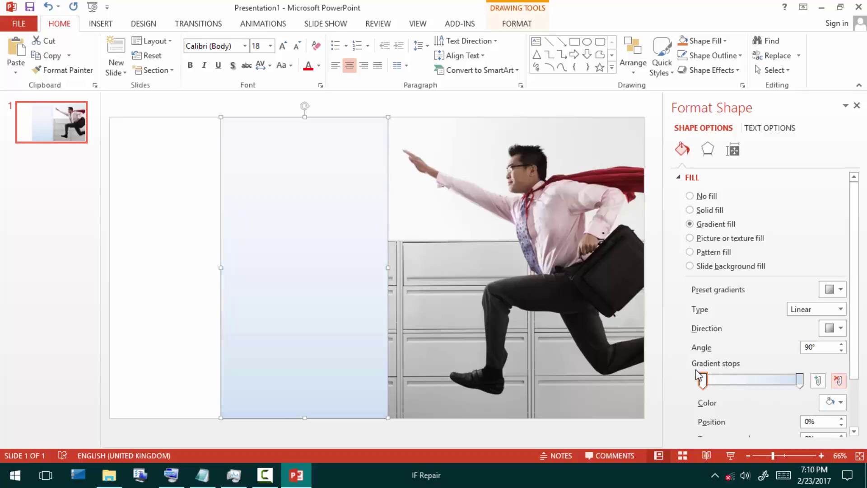
left_click(836, 401)
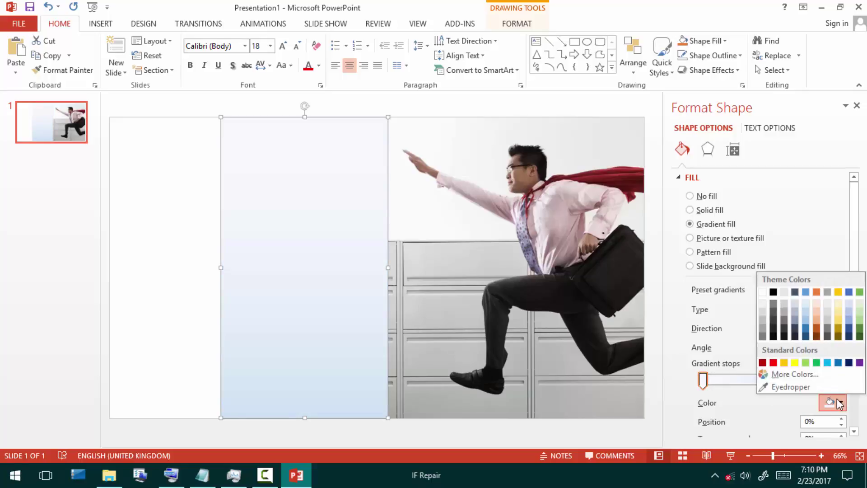
Eyedropper the cabinet grey for the first stop and set the gradient direction to Linear Right.
left_click(790, 387)
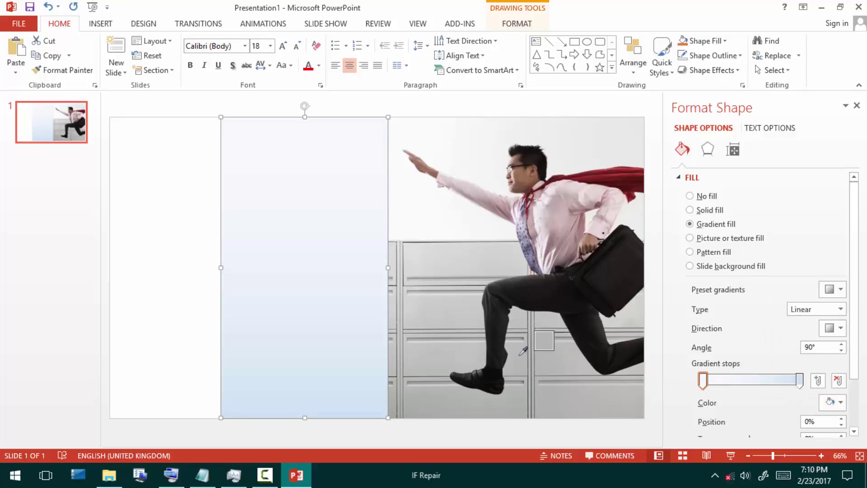
left_click(417, 310)
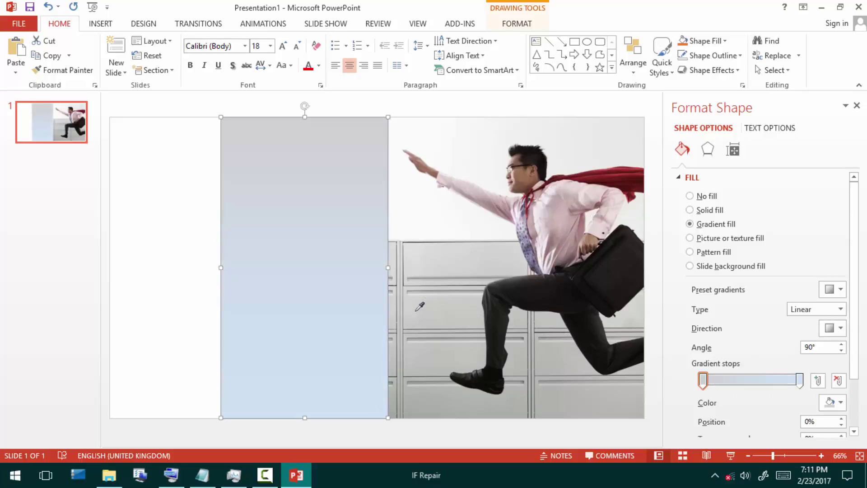
left_click(799, 380)
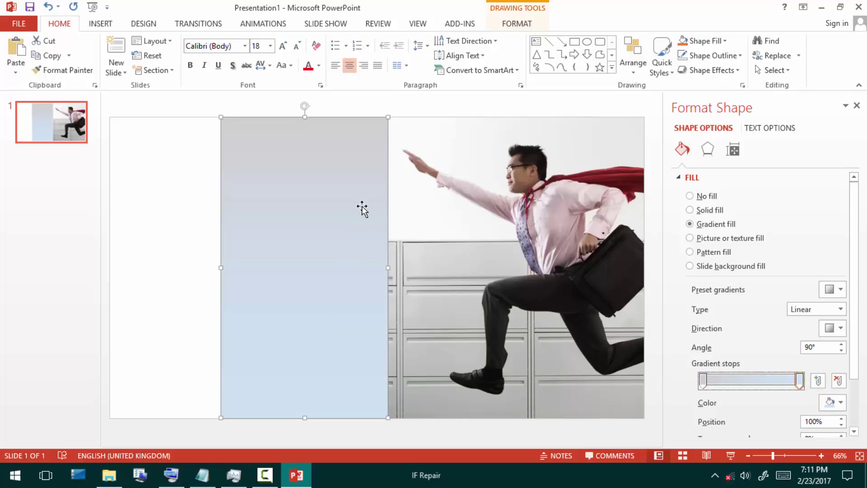
left_click(841, 328)
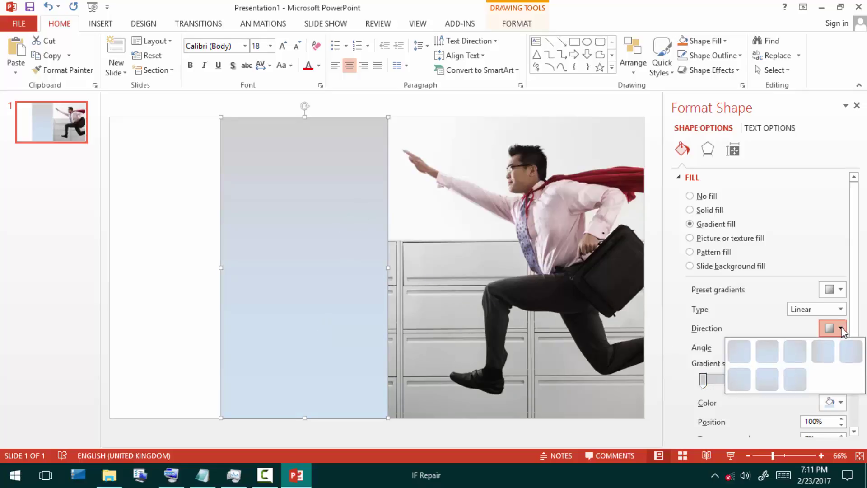
left_click(829, 353)
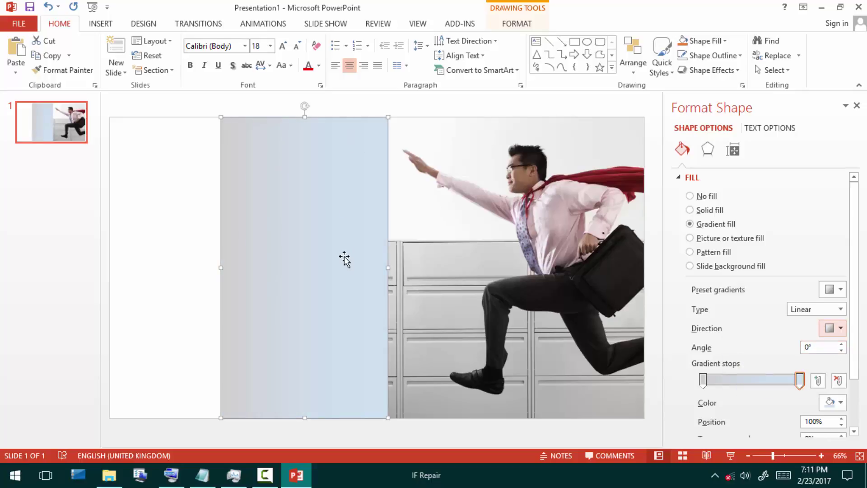
Give the end gradient stop the same grey at 100% transparency.
left_click(841, 403)
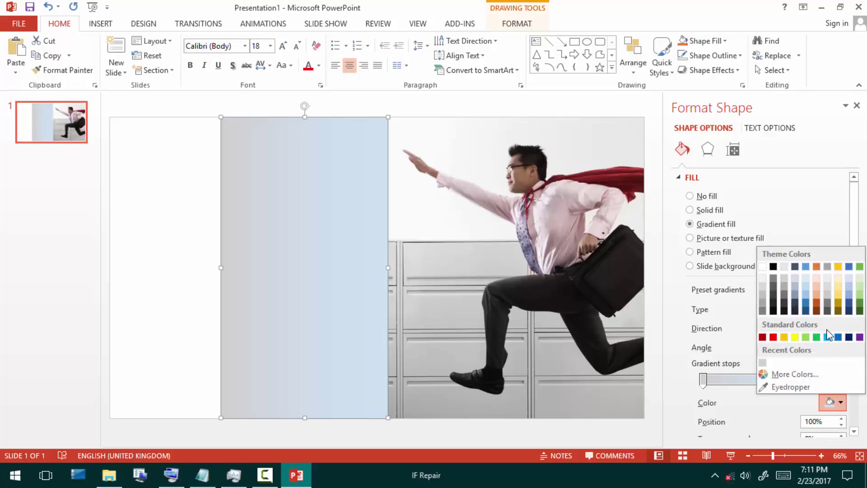
left_click(762, 363)
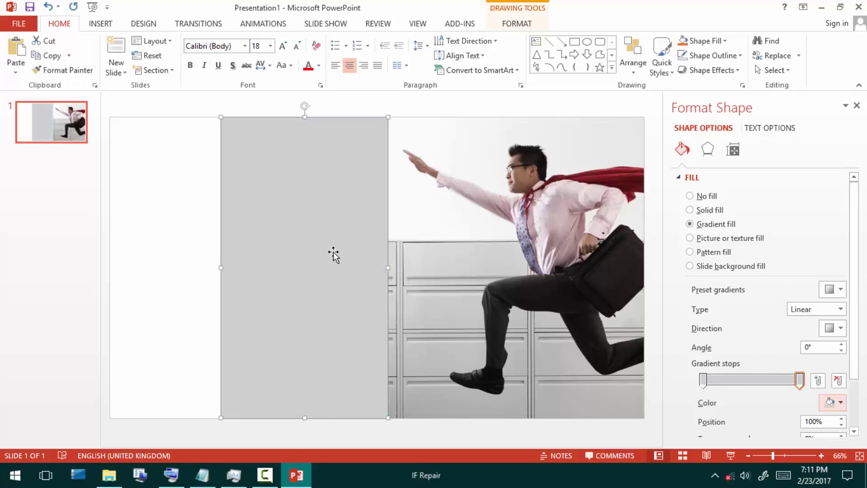
scroll(857, 393, "down", 2)
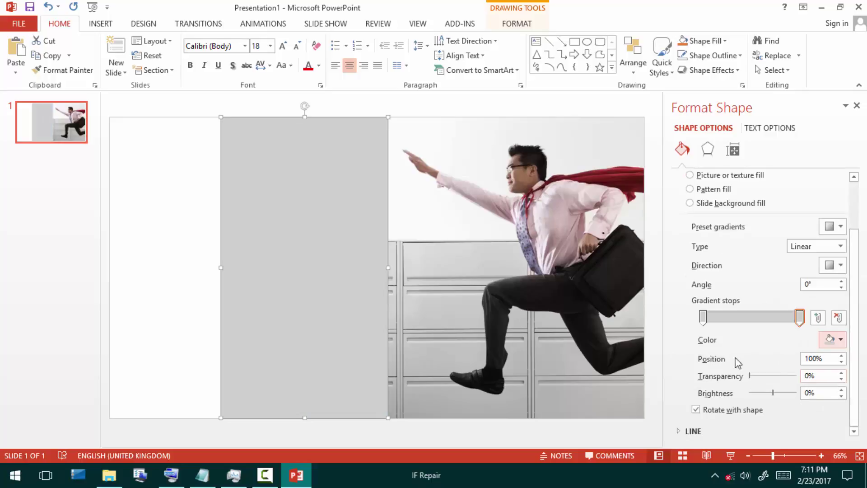
left_click(802, 318)
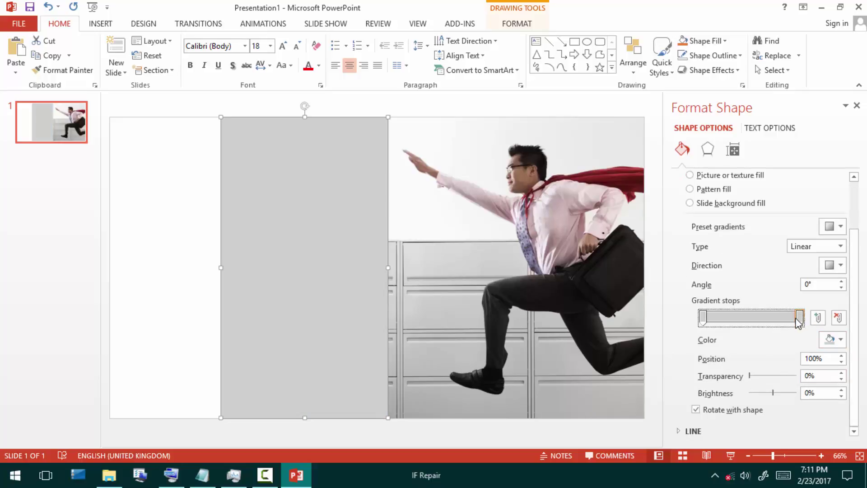
left_click_drag(749, 375, 811, 376)
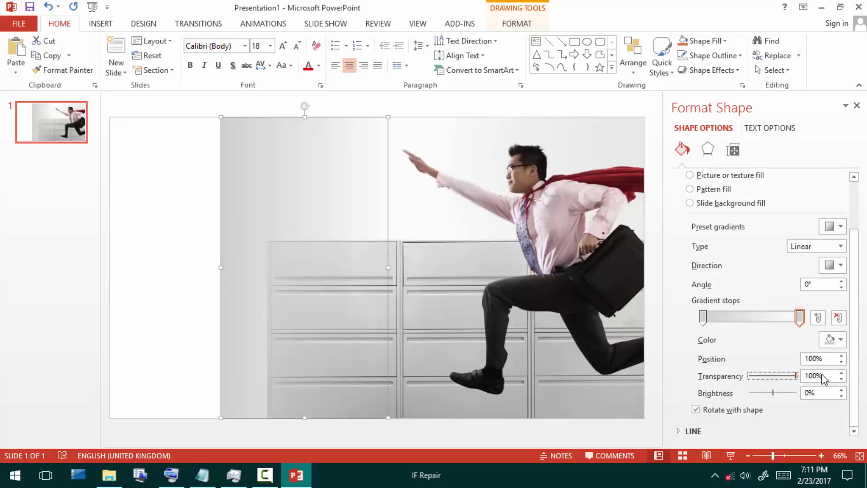
Move the fading rectangle right so it covers the photo's left edge.
left_click(140, 252)
left_click(253, 246)
left_click_drag(253, 246, 299, 248)
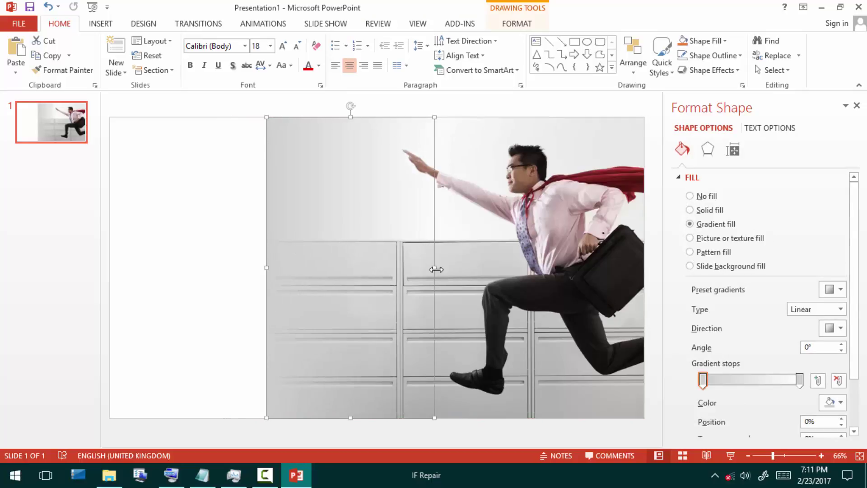
left_click(439, 269)
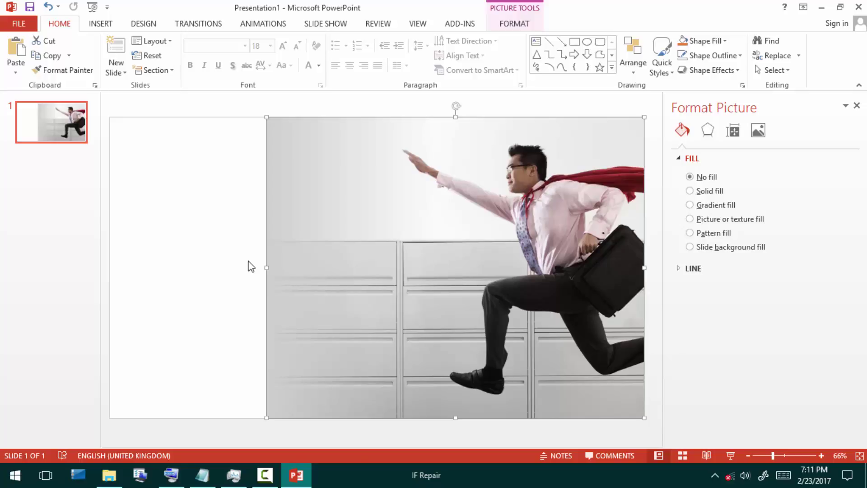
Give the slide background a solid light-grey fill using the recent grey.
left_click(325, 249)
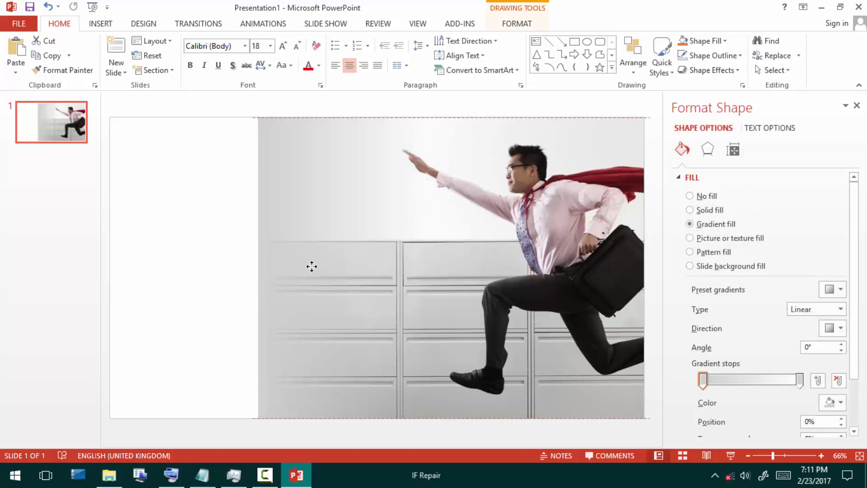
left_click(217, 251)
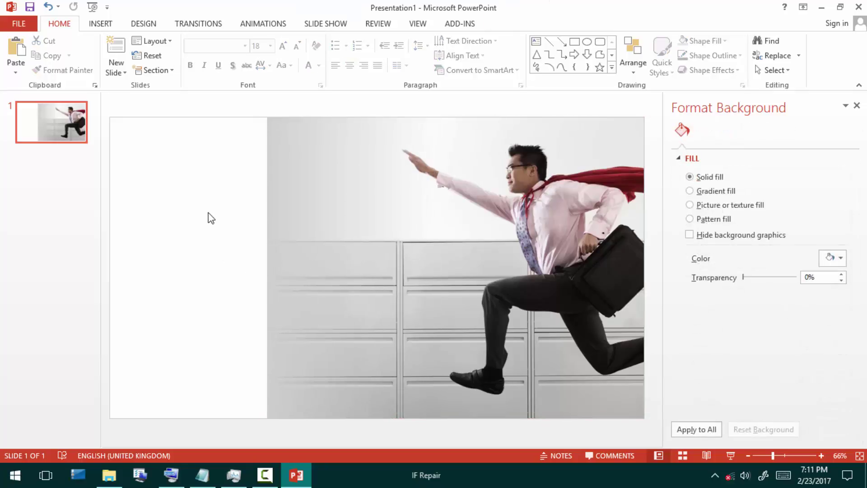
left_click(841, 258)
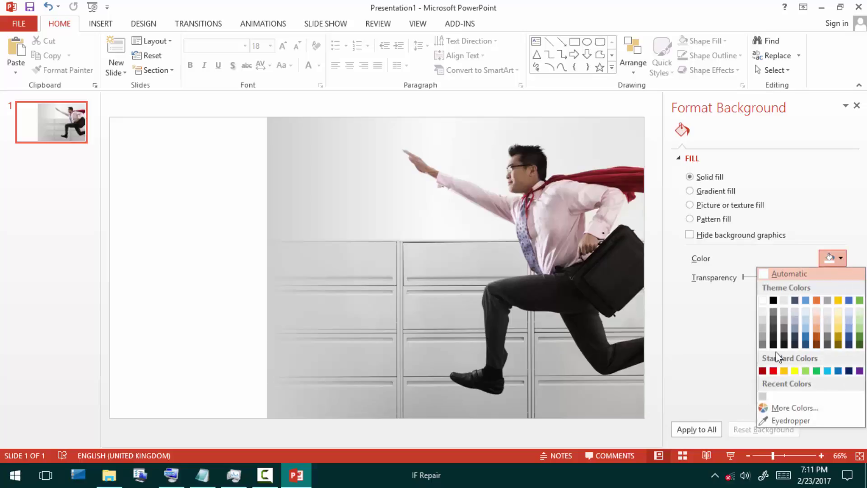
left_click(763, 396)
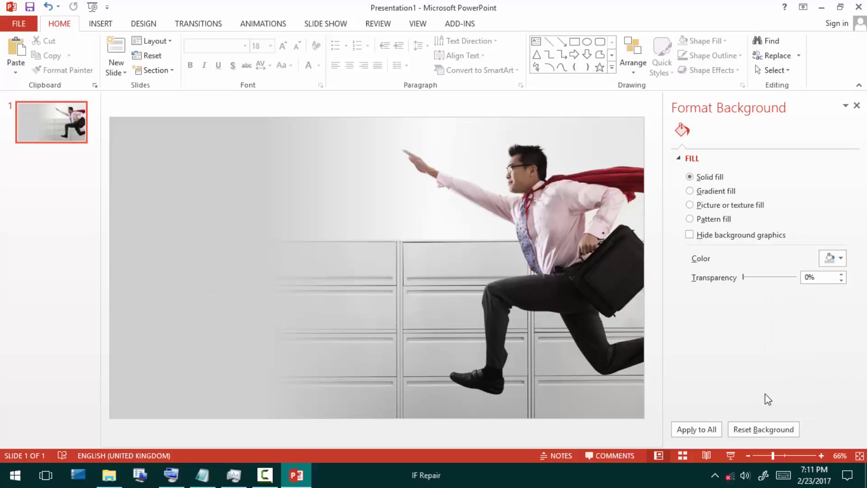
Widen the gradient rectangle to the right so the photo blends further.
left_click(268, 259)
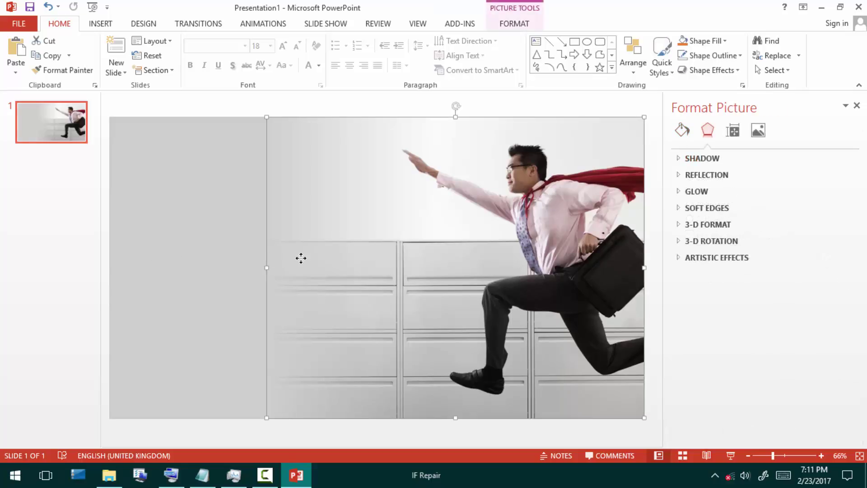
left_click(314, 264)
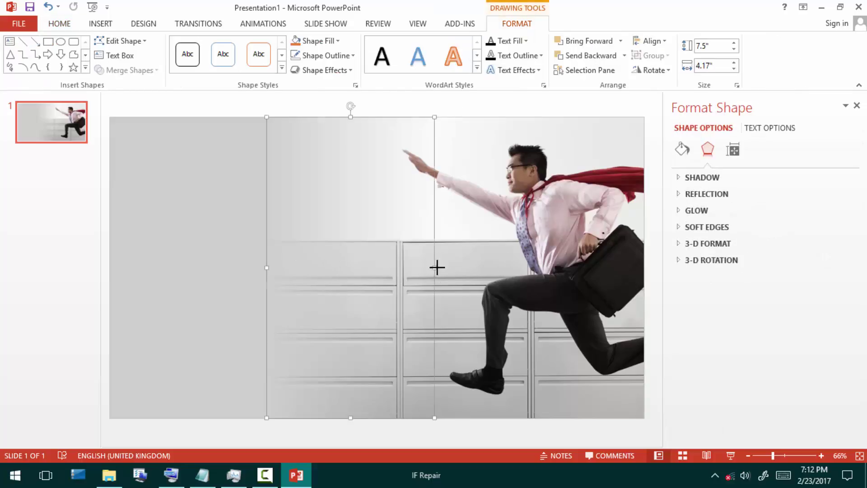
left_click_drag(435, 267, 480, 268)
left_click(209, 215)
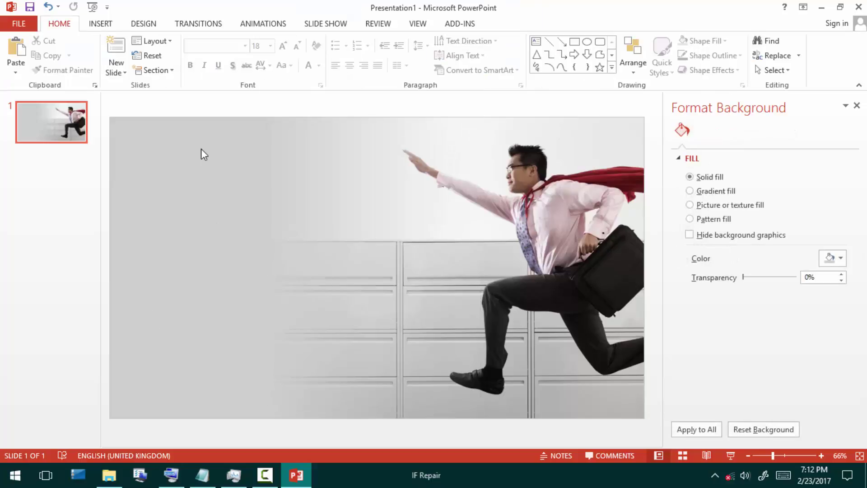
left_click(101, 23)
Add a 'TERUS MAJU' text box left of the man in Bebas Neue Bold.
left_click(462, 46)
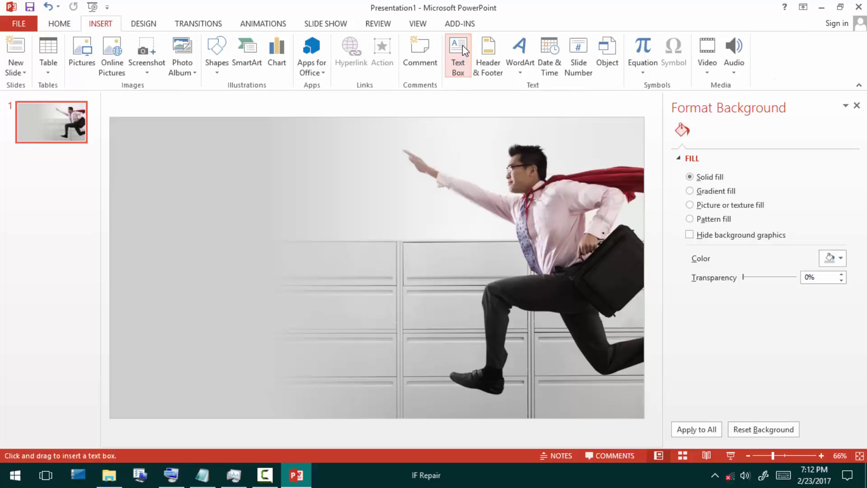
left_click(254, 225)
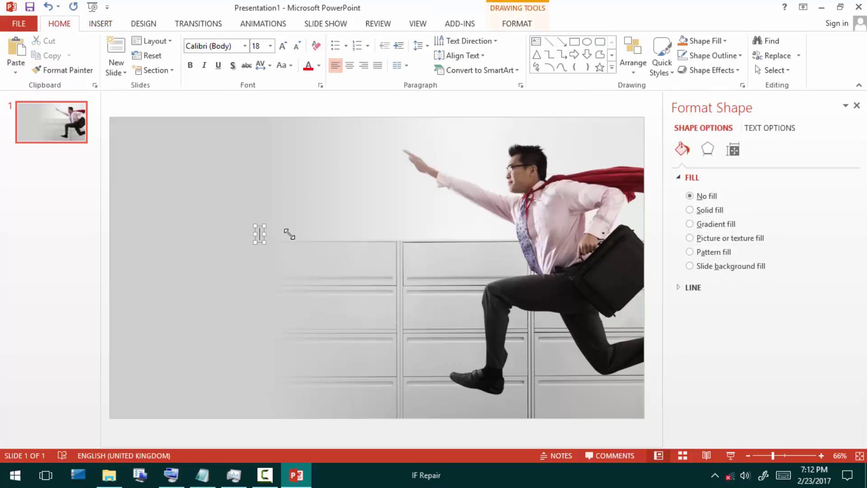
type("TERU")
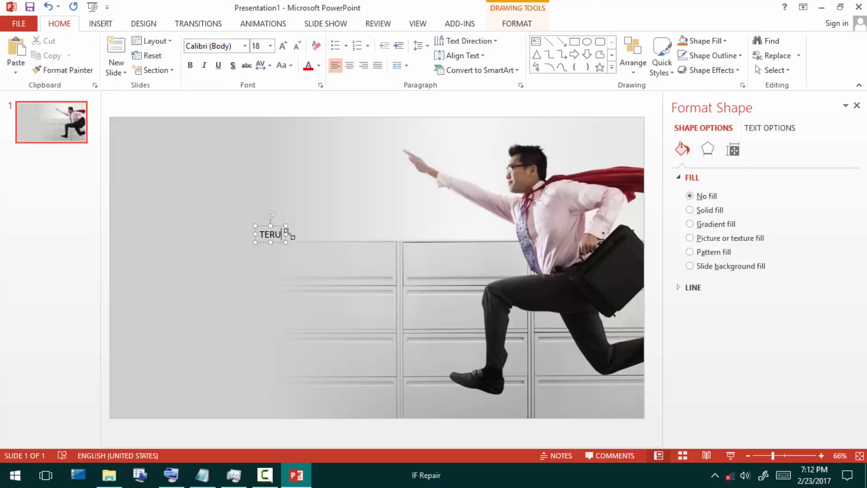
type("S MAJU")
key("ctrl+a")
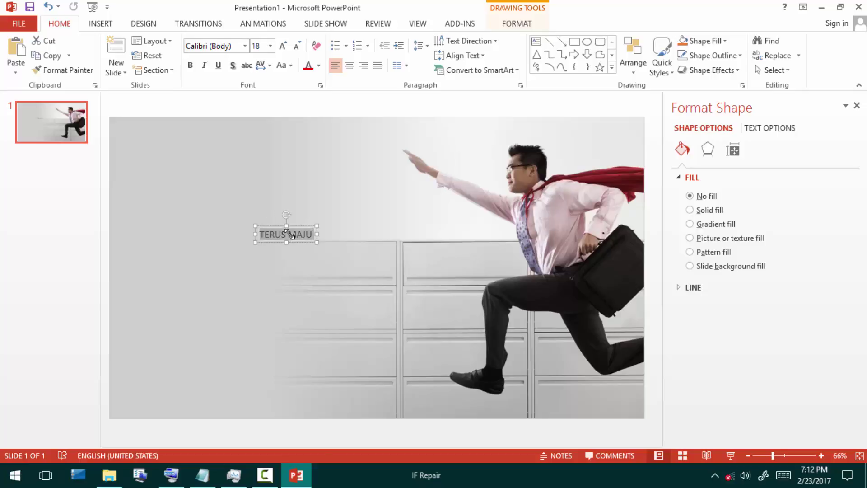
left_click(244, 45)
scroll(361, 88, "down", 5)
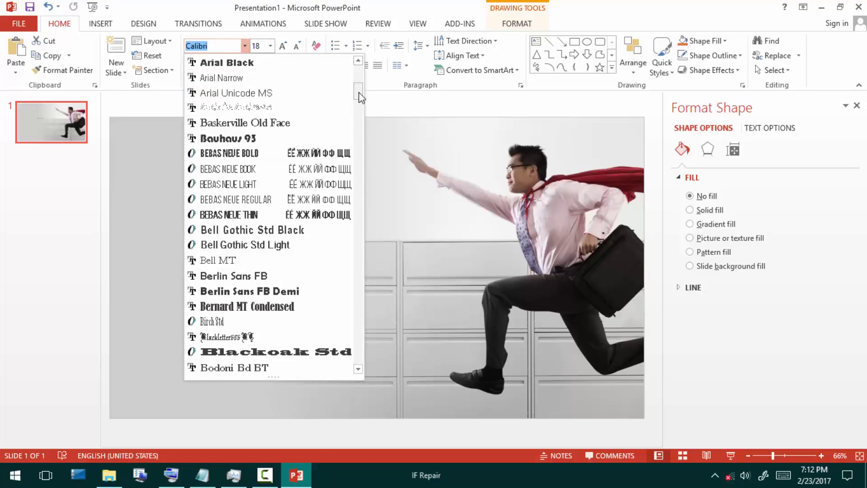
left_click(306, 157)
Enlarge 'TERUS MAJU' to size 72 and colour it dark red.
left_click(283, 45)
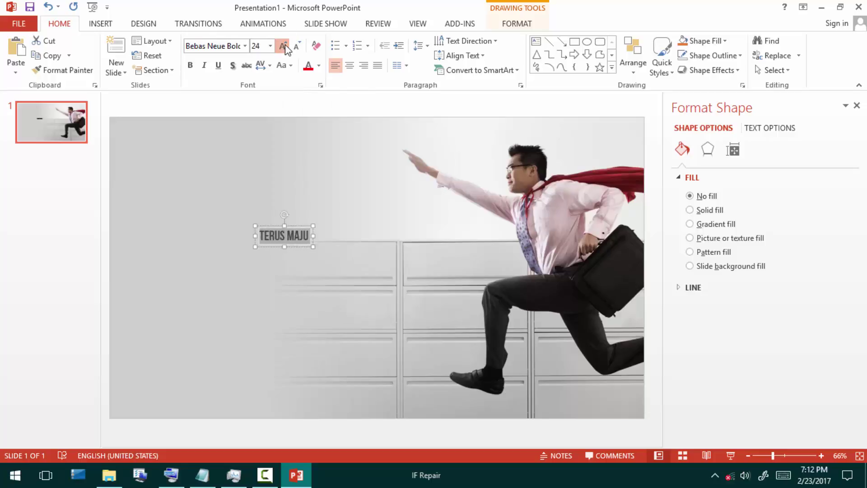
left_click(283, 45)
left_click(283, 45)
left_click(284, 46)
left_click(283, 45)
left_click(283, 46)
left_click(283, 45)
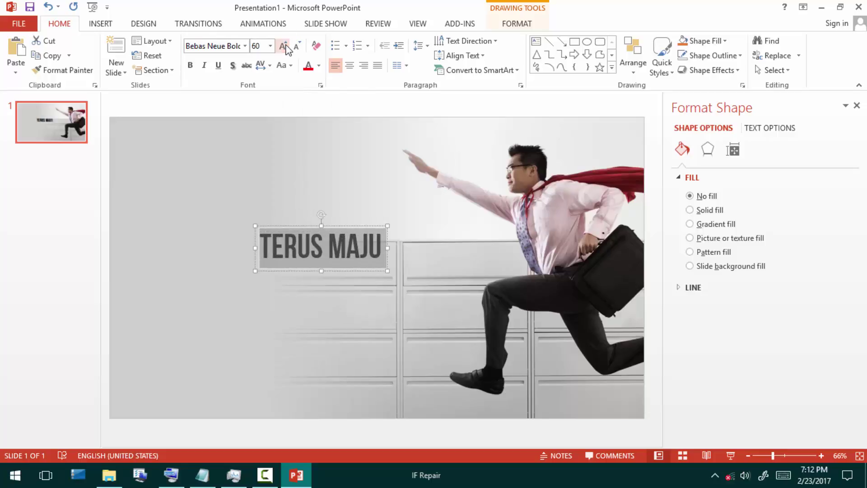
left_click(283, 46)
left_click(283, 46)
left_click(360, 199)
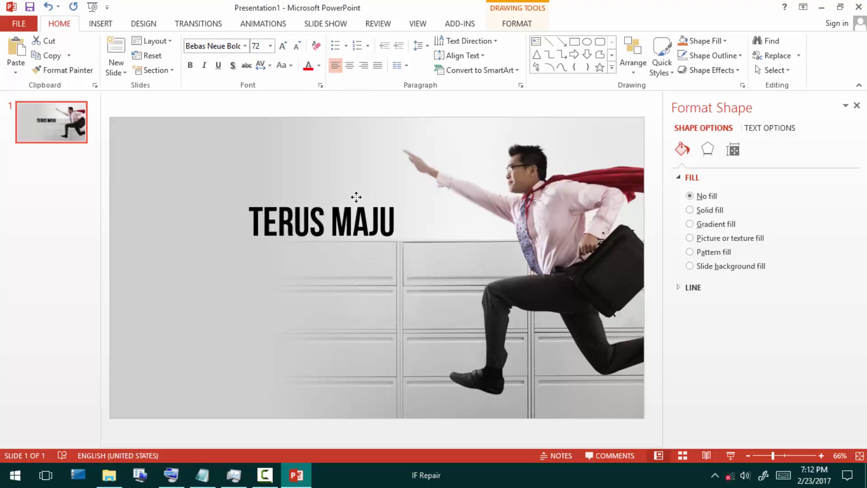
left_click(357, 198)
left_click(319, 66)
left_click(308, 164)
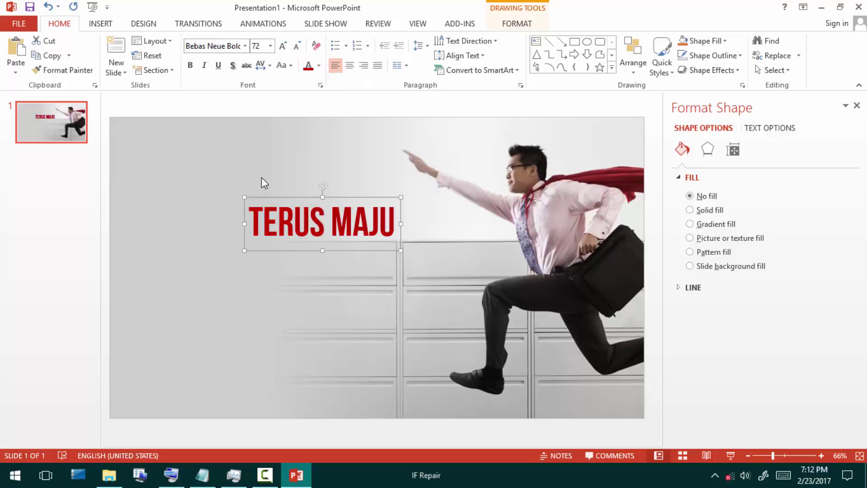
Duplicate it as a smaller black 'UNTUK' line placed under TERUS MAJU.
key("ctrl+d")
left_click_drag(400, 267, 199, 261)
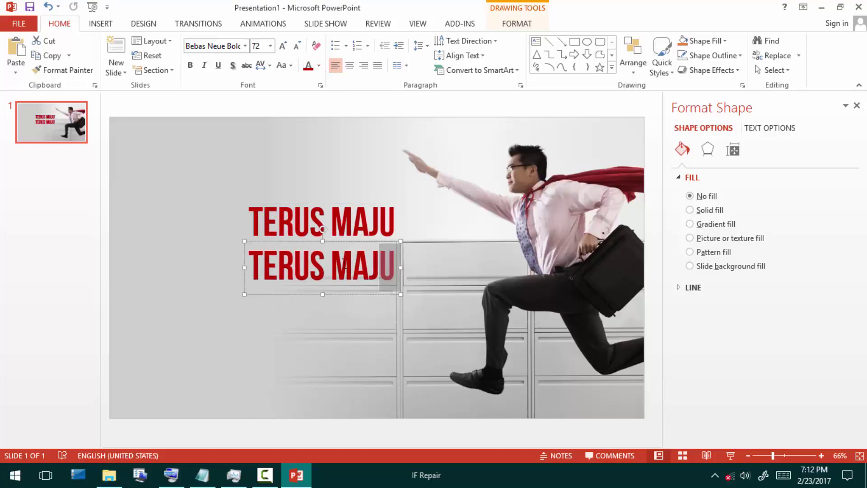
type("UNT")
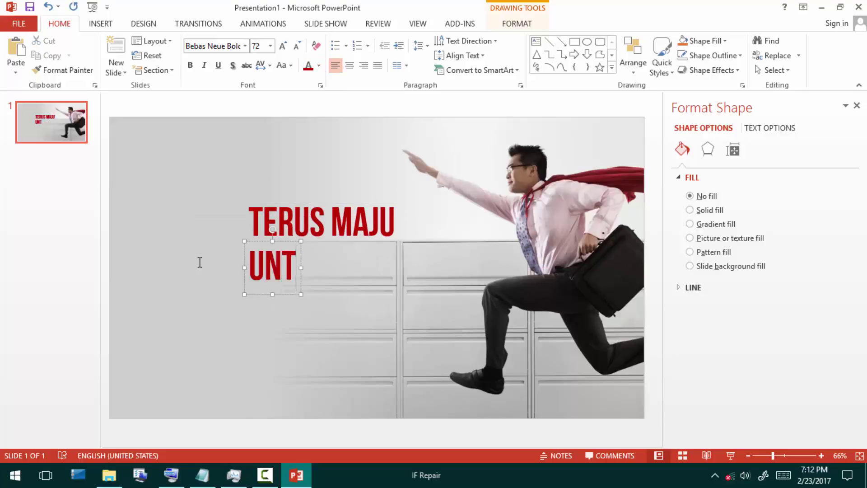
type("UK")
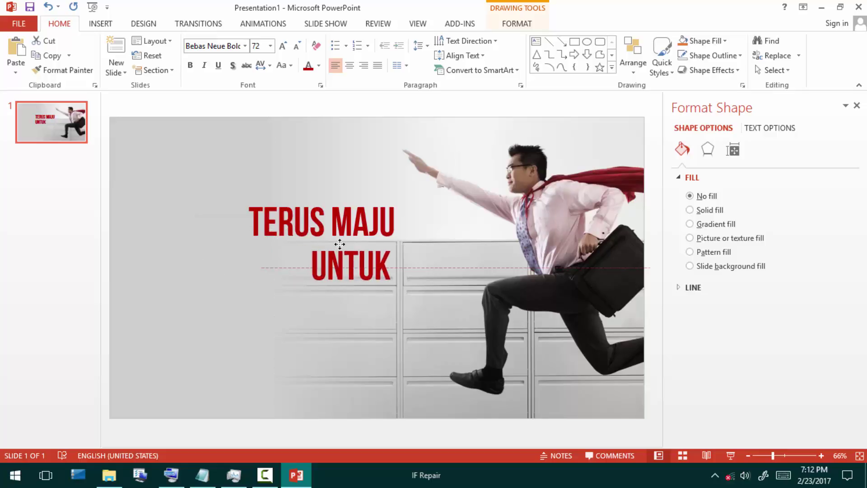
left_click_drag(274, 243, 341, 243)
left_click(297, 46)
left_click(297, 47)
left_click(296, 46)
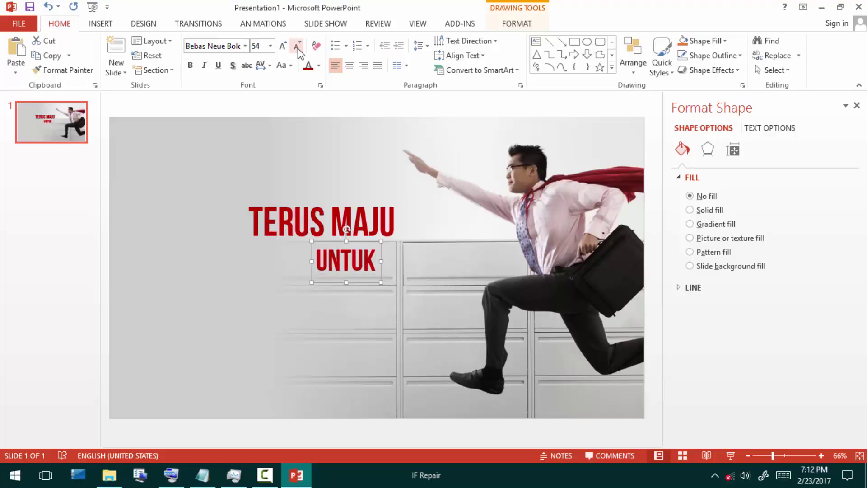
left_click(319, 66)
left_click(317, 94)
left_click_drag(363, 243, 376, 242)
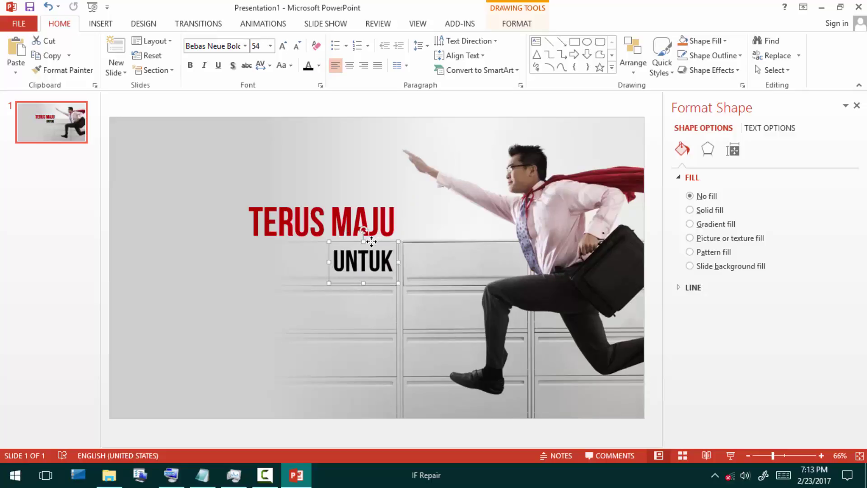
Nudge the TERUS MAJU text box slightly left.
left_click(374, 195)
left_click(336, 197)
left_click_drag(336, 196, 333, 196)
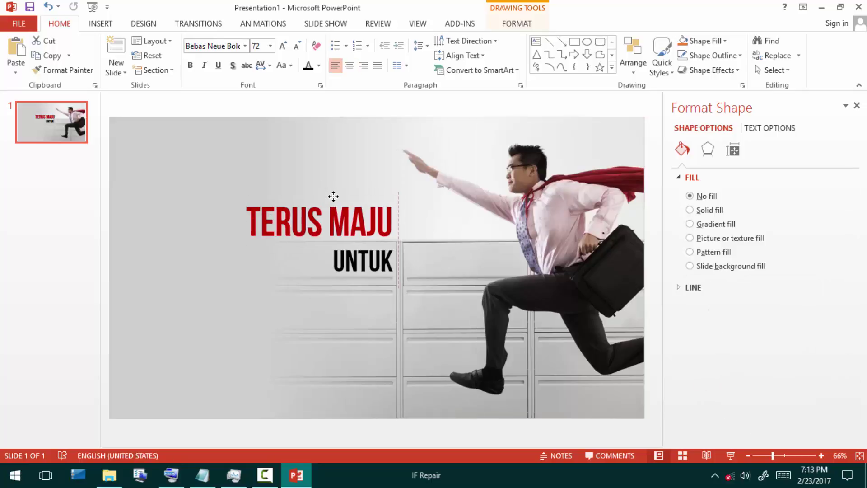
left_click(356, 203)
left_click(358, 197)
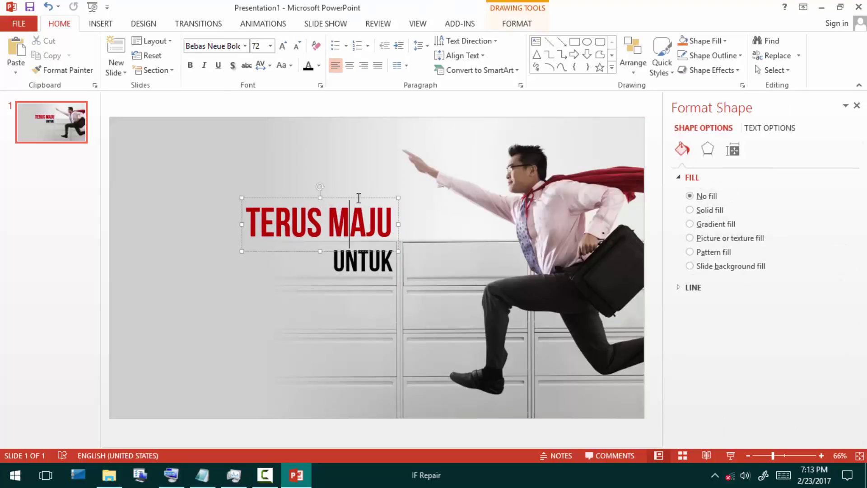
Duplicate TERUS MAJU below UNTUK, retype it as 'SUKSES', and enlarge it to 199.
key("ctrl+d")
left_click_drag(362, 205, 354, 290)
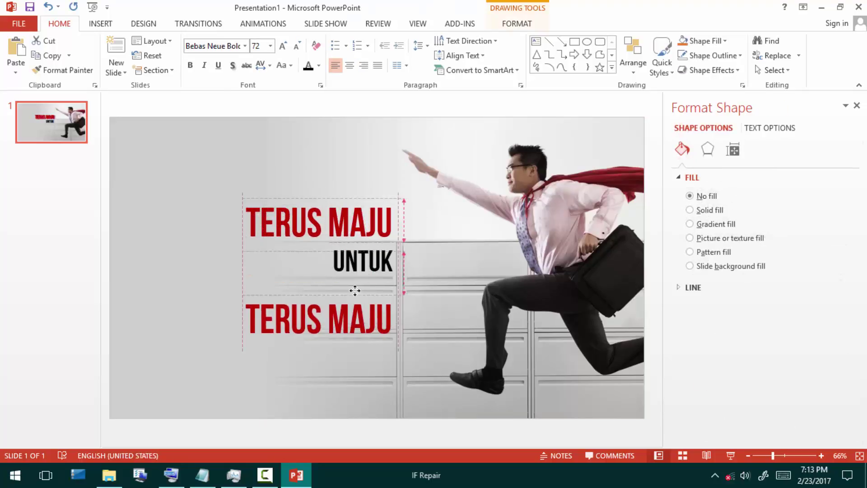
left_click_drag(397, 309, 125, 285)
type("SU")
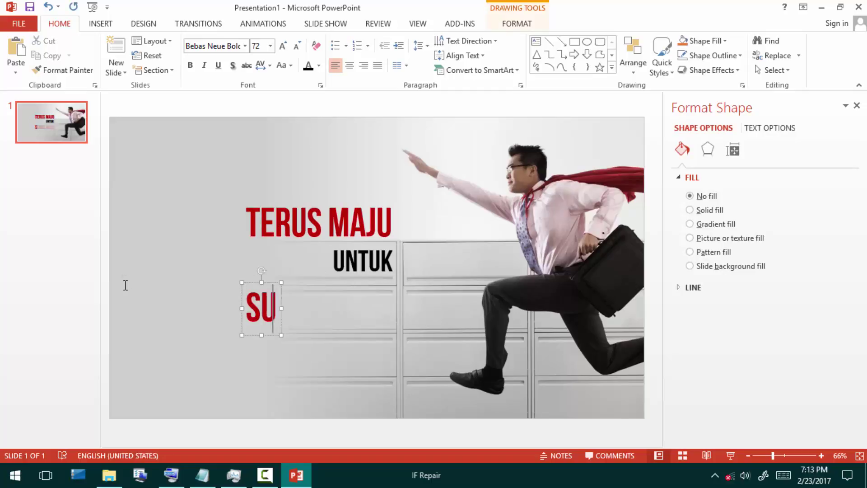
type("KSES")
key("ctrl+a")
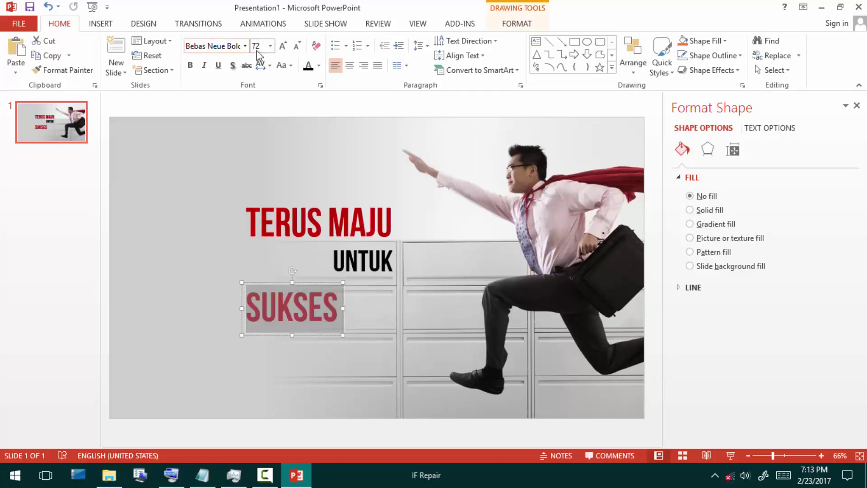
left_click(283, 46)
left_click(283, 47)
left_click(284, 46)
left_click(296, 46)
type("199")
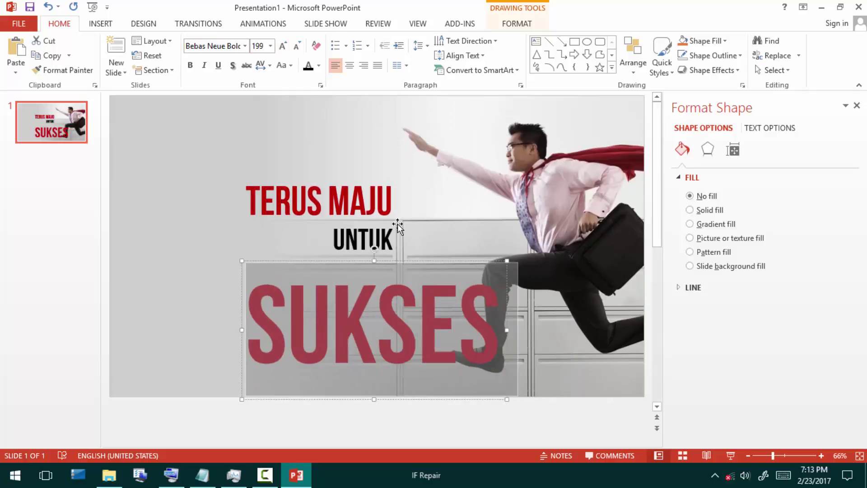
Position SUKSES under UNTUK on the left and colour it blue.
left_click_drag(429, 261, 324, 244)
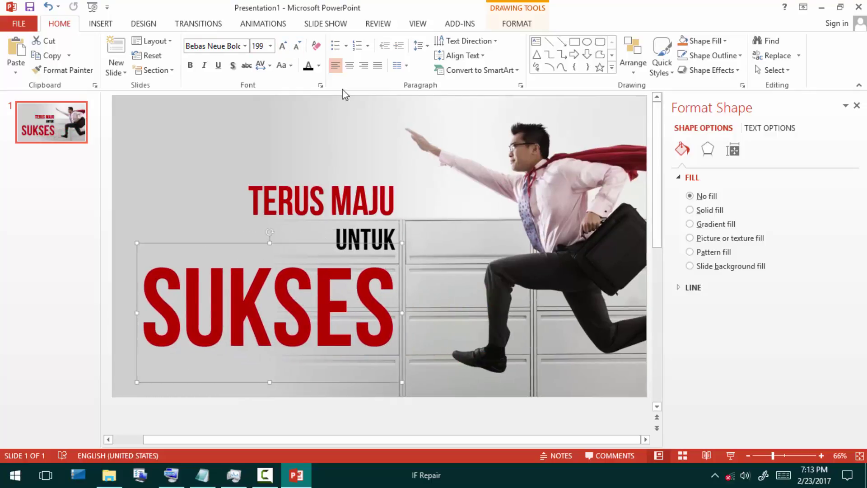
left_click(319, 65)
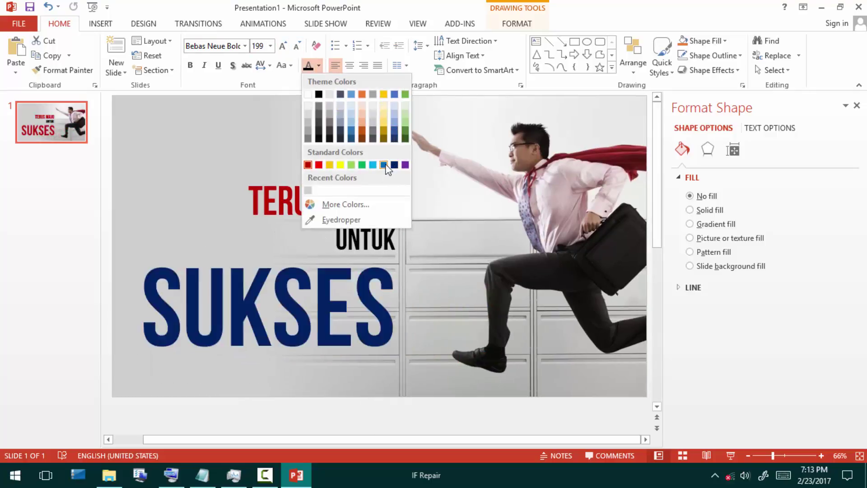
left_click(384, 164)
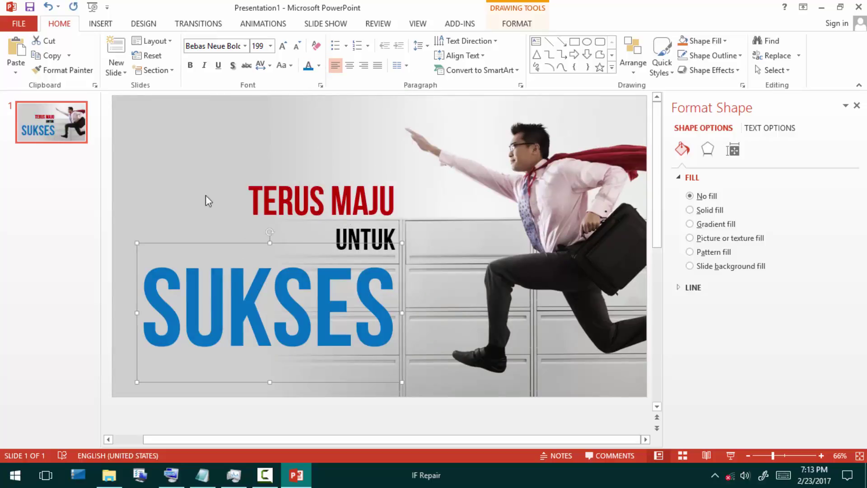
left_click_drag(239, 242, 240, 241)
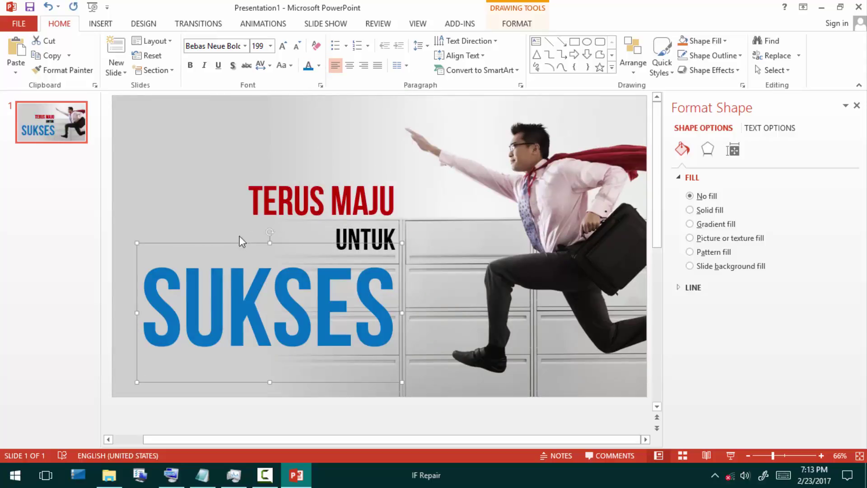
left_click(222, 161)
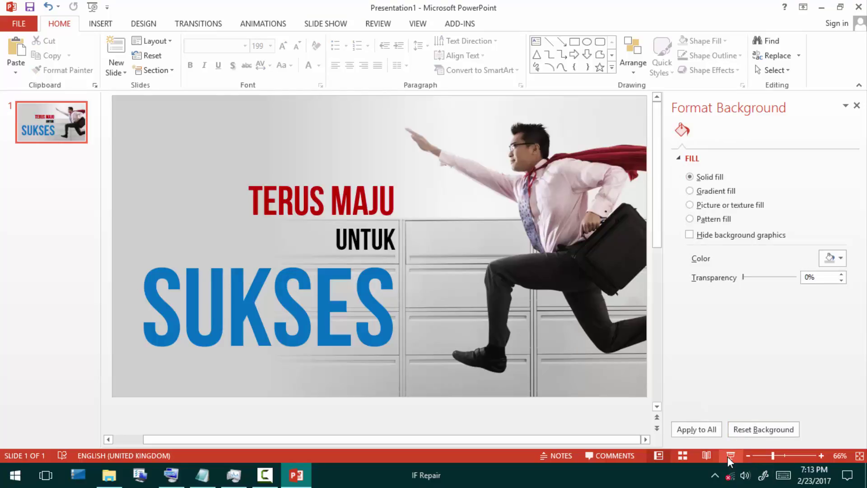
left_click(730, 455)
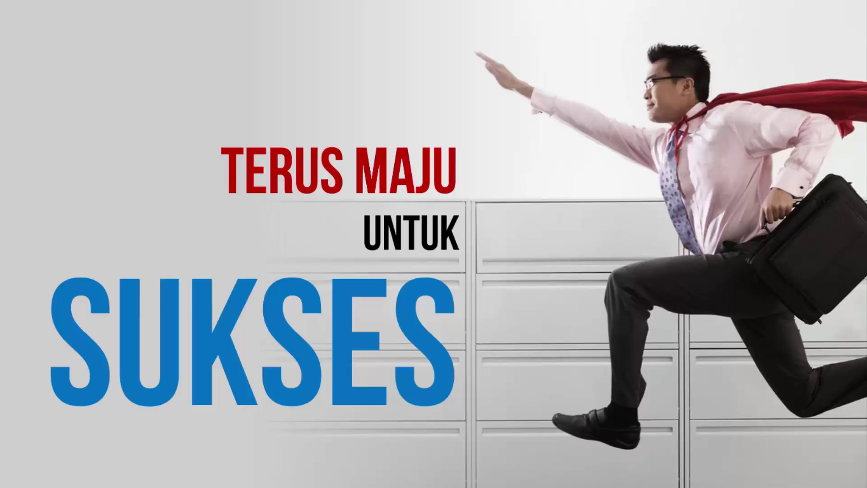
key("Escape")
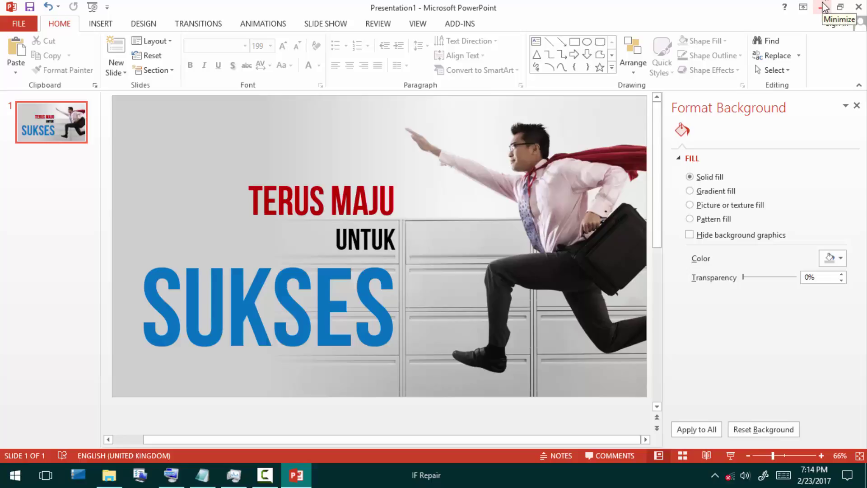
Minimise the PowerPoint and File Explorer windows to reveal the desktop.
left_click(823, 6)
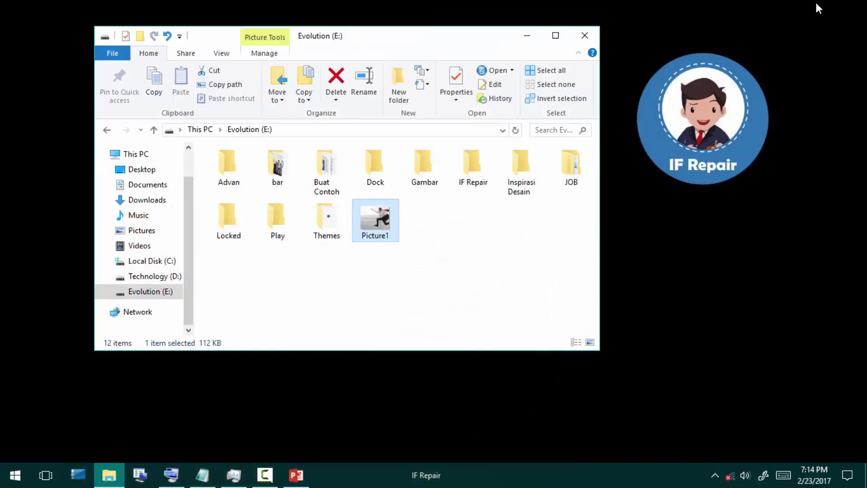
left_click(525, 37)
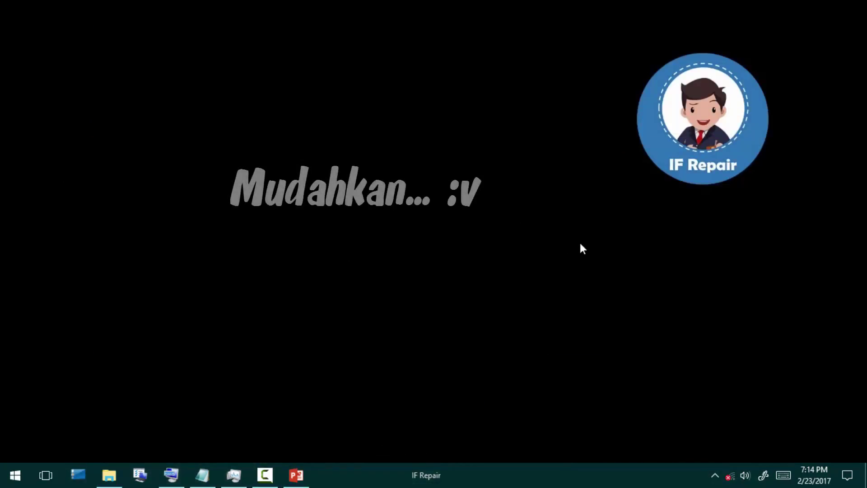